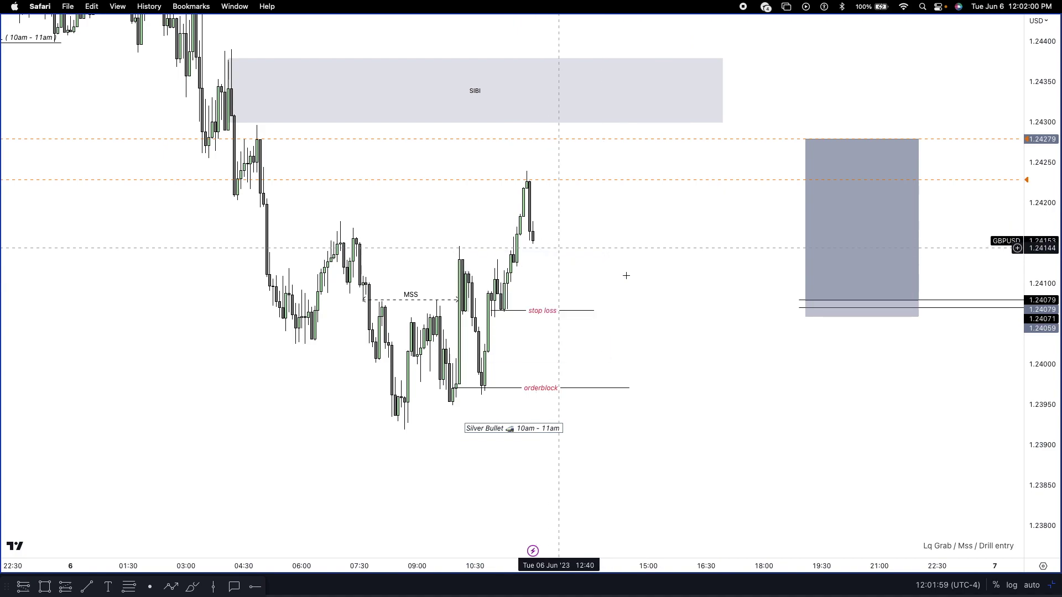
Draw a trend line from the swing low to beneath the Silver Bullet label.
scroll(695, 297, up, 2)
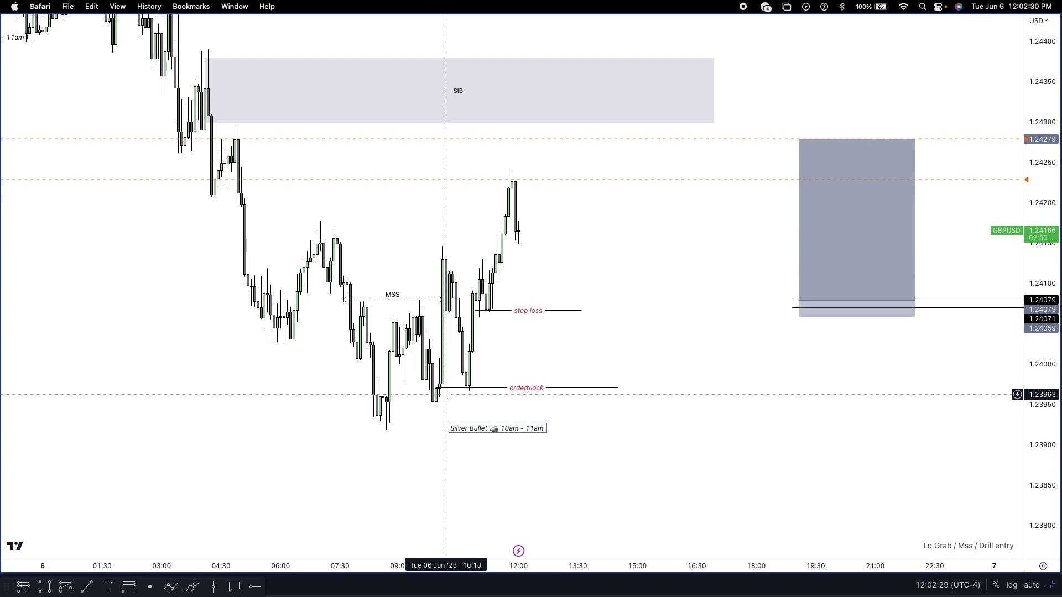
scroll(446, 395, up, 1)
click(87, 586)
click(347, 421)
click(539, 422)
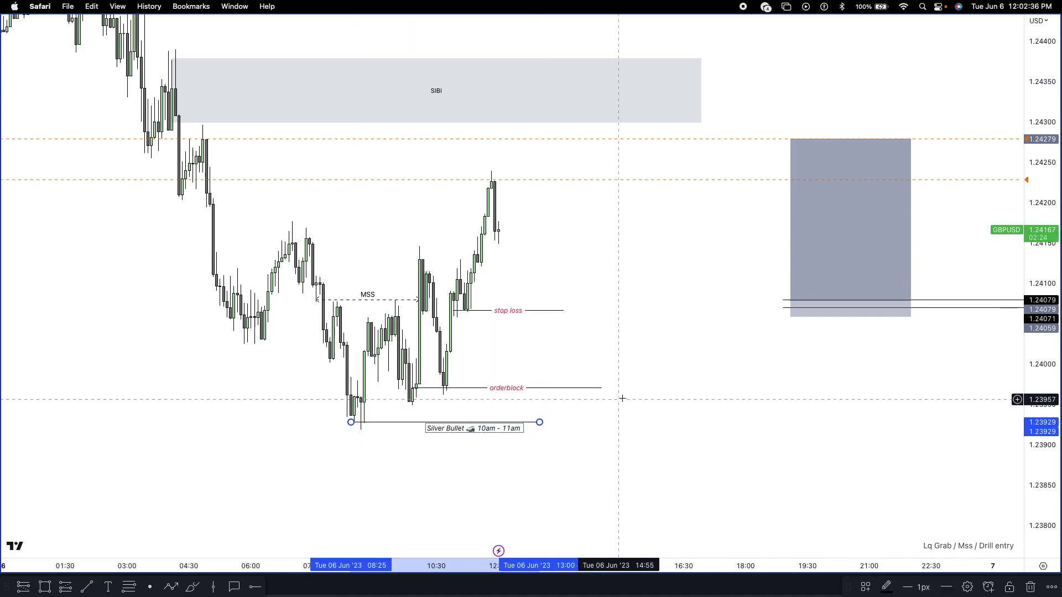
Paste a price label onto the chart from the right-click menu.
right_click(622, 398)
click(641, 230)
scroll(304, 411, down, 1)
scroll(305, 411, down, 5)
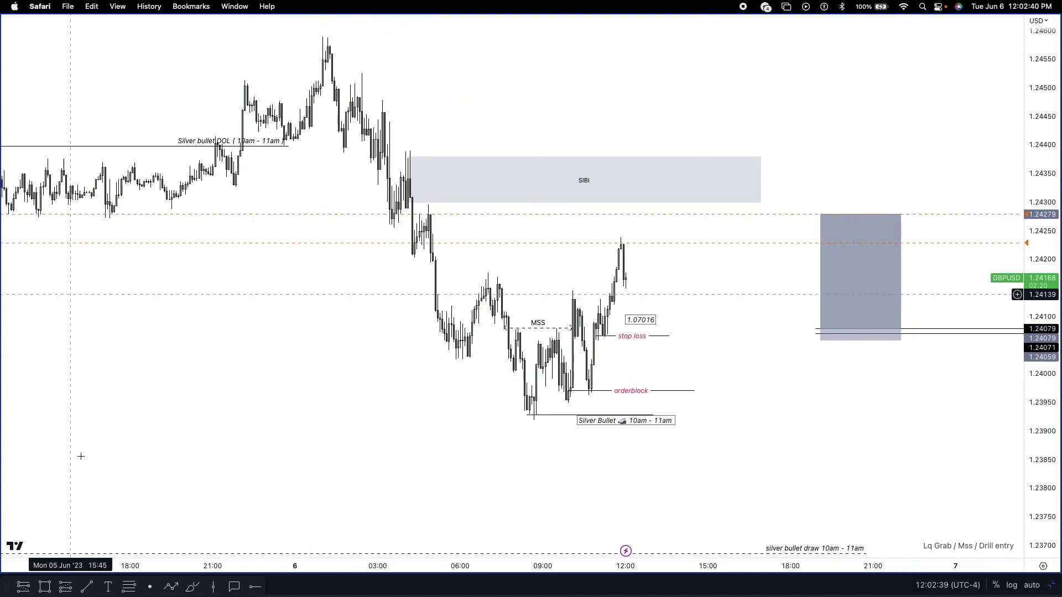
Draw a test rectangle from the swing high to the low, then delete it.
click(45, 587)
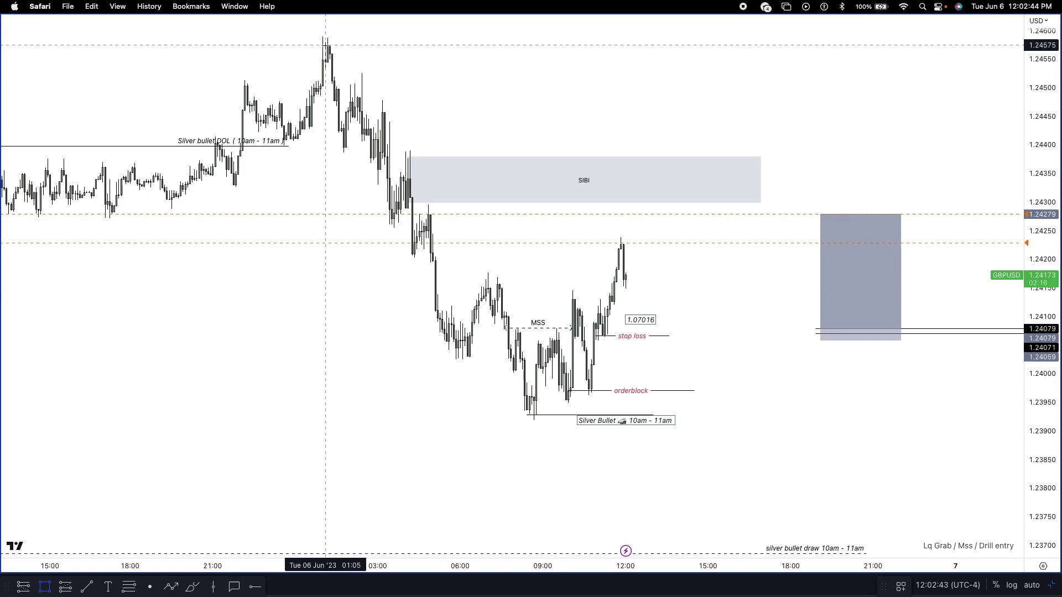
mouse_move(326, 45)
mouse_down()
mouse_move(497, 410)
mouse_move(531, 416)
mouse_up()
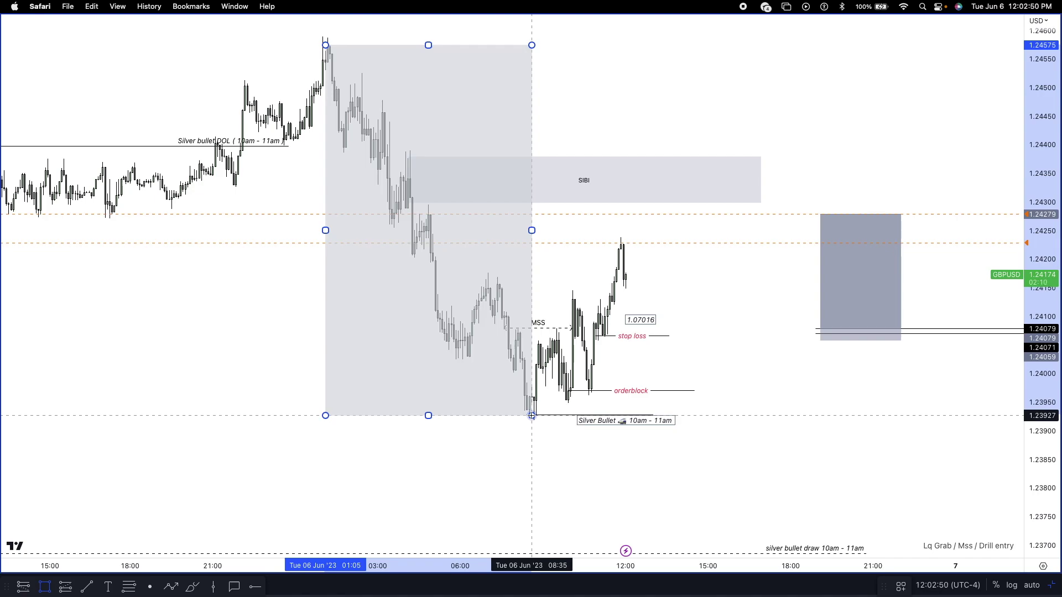
drag(532, 416, 531, 413)
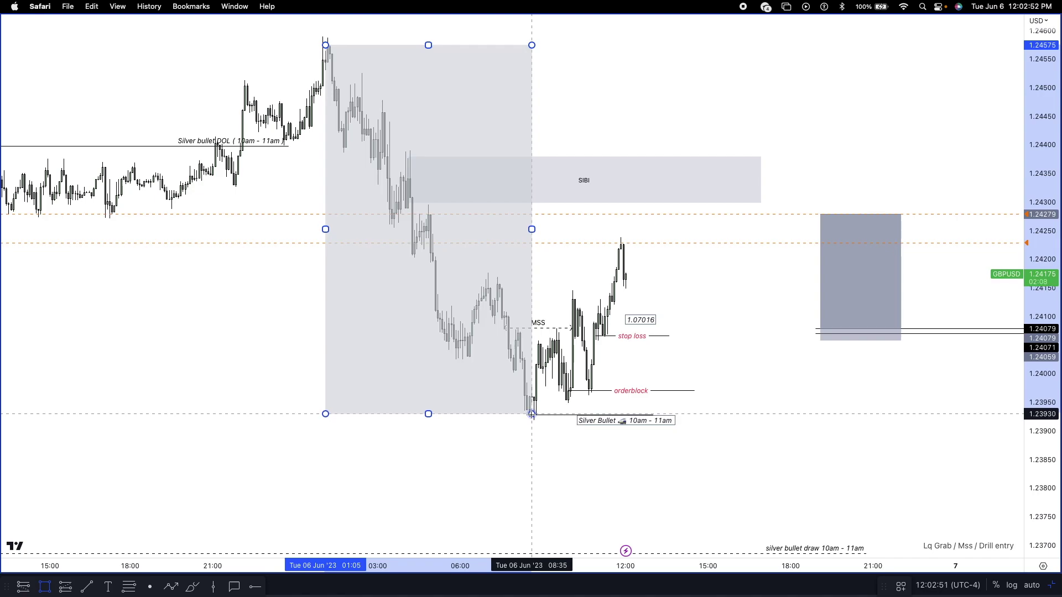
key(BackSpace)
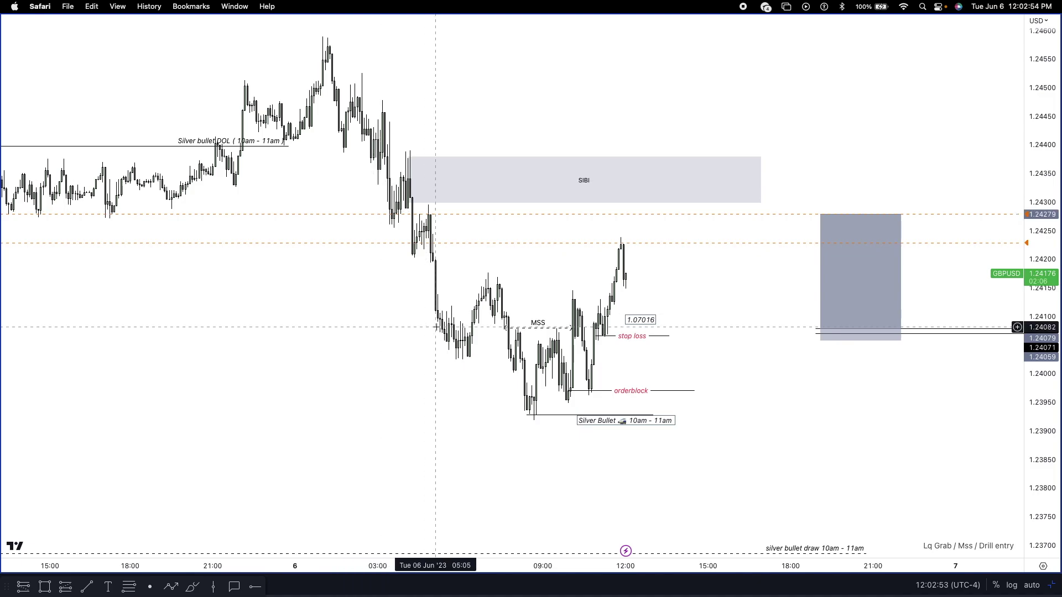
scroll(470, 377, up, 3)
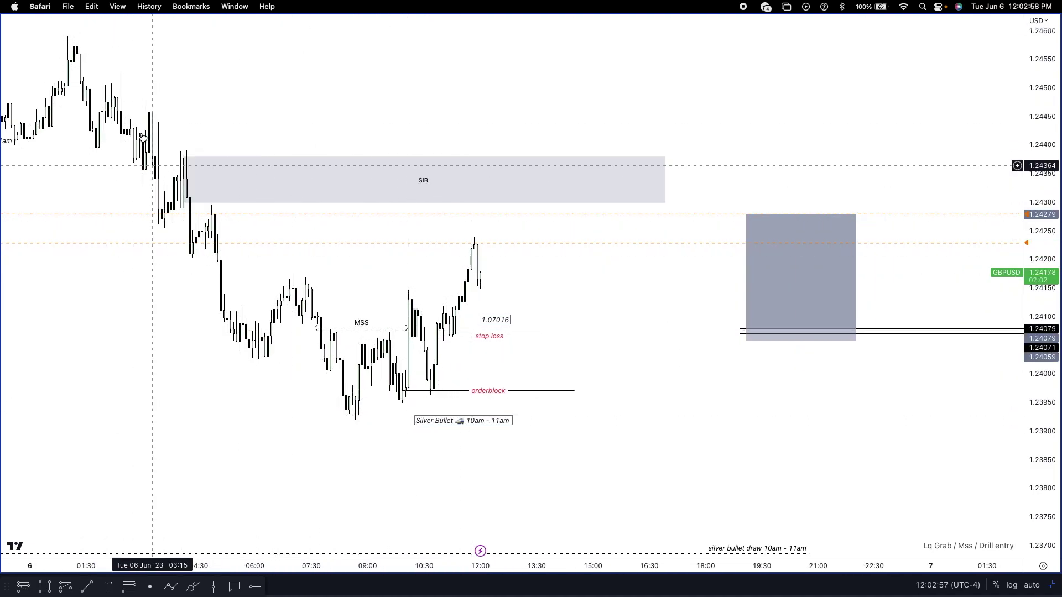
click(791, 333)
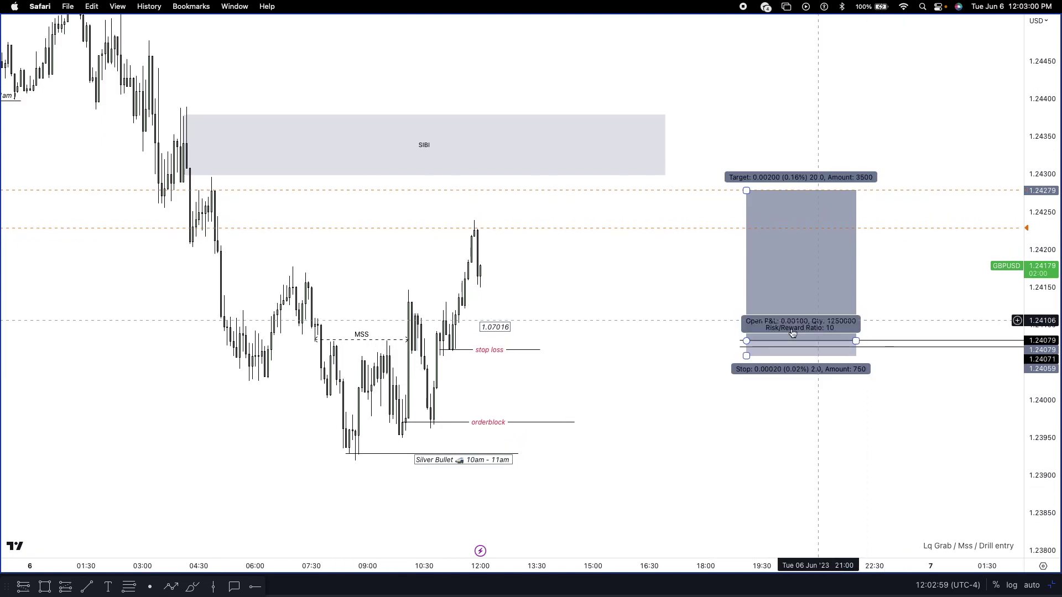
click(779, 408)
scroll(671, 381, left, 3)
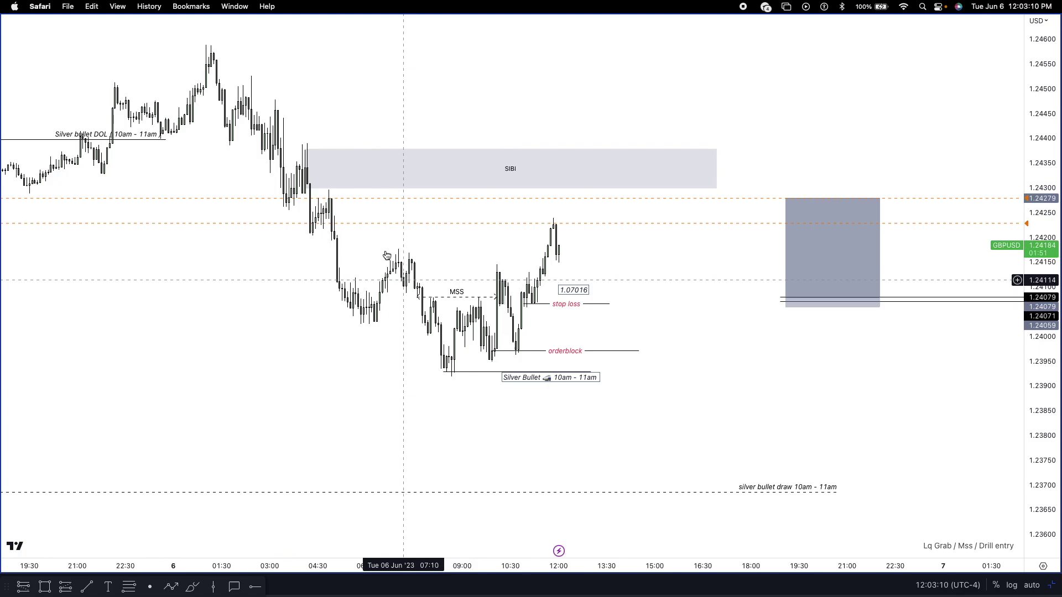
scroll(402, 194, down, 2)
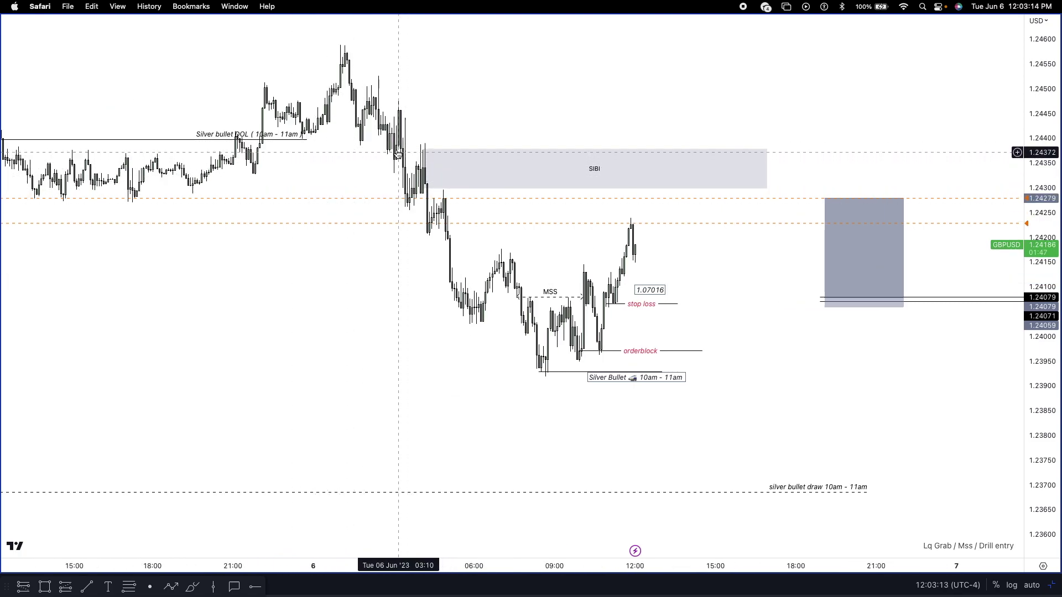
scroll(470, 215, up, 2)
scroll(488, 225, up, 1)
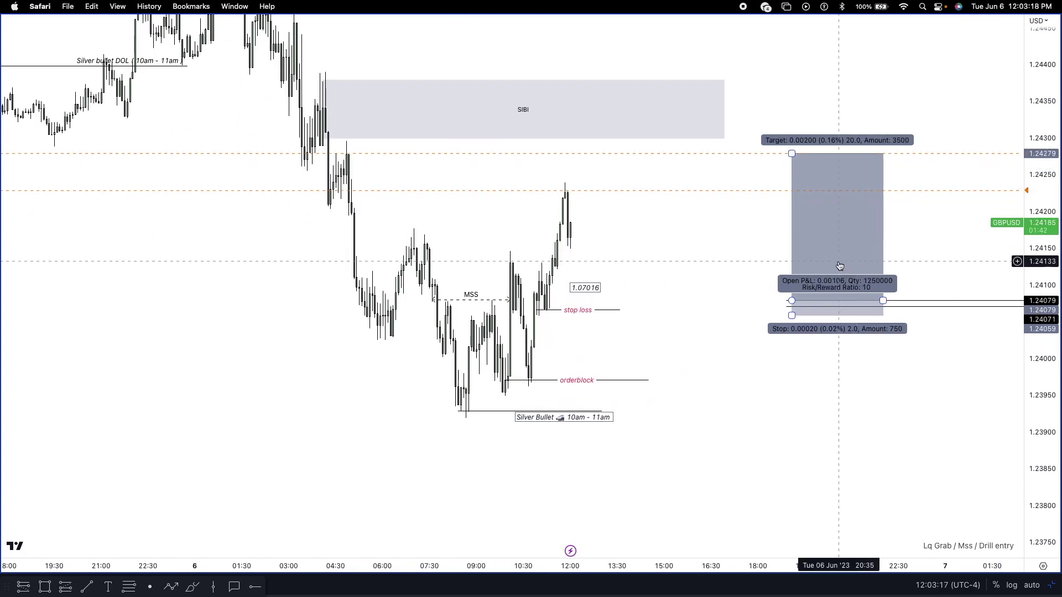
scroll(701, 321, up, 1)
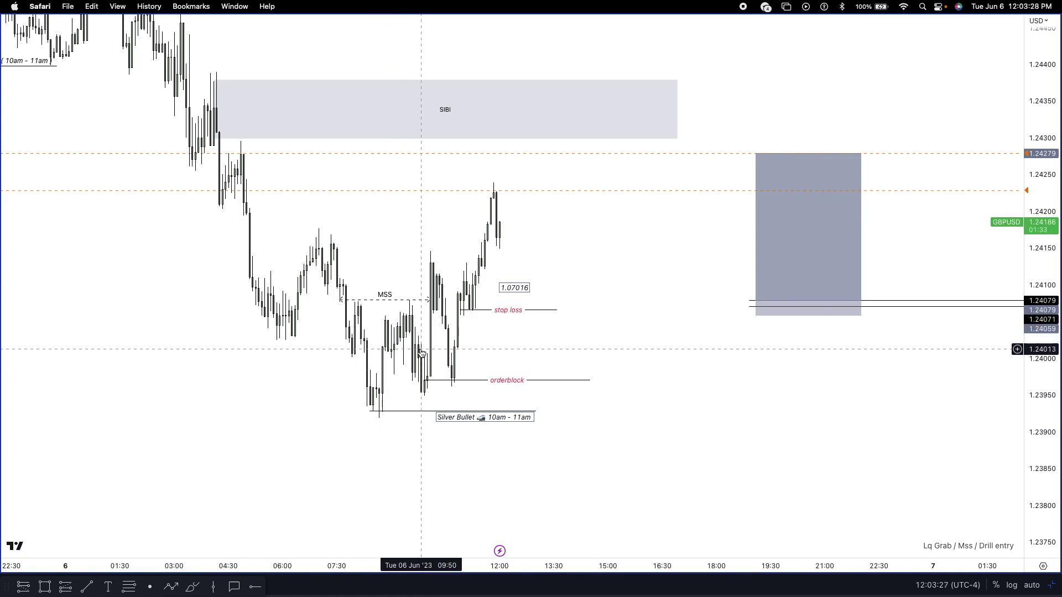
scroll(424, 340, up, 3)
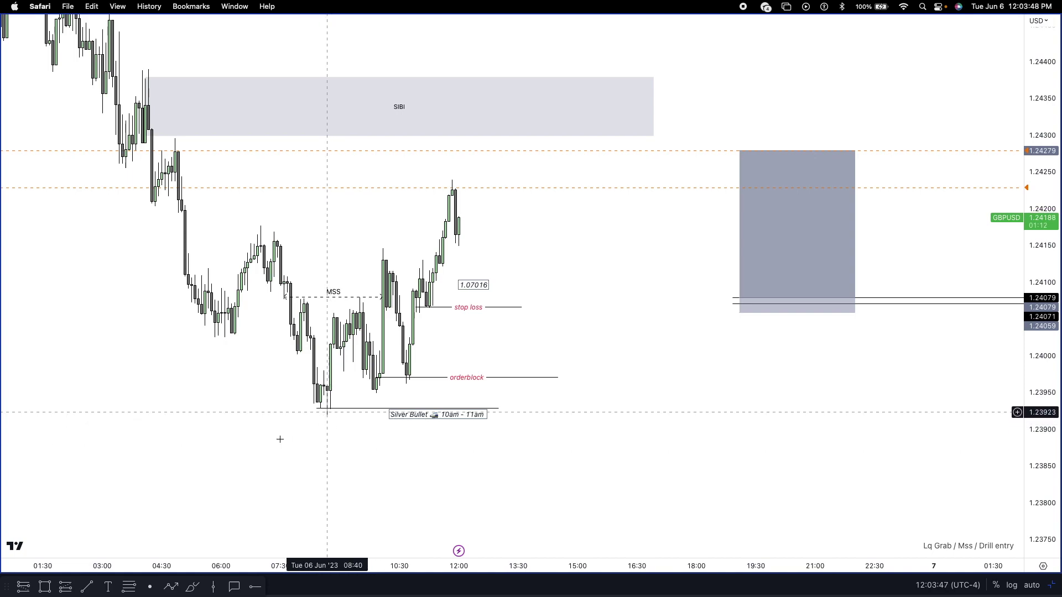
Pan the chart up slightly and select the MSS line.
drag(323, 414, 330, 384)
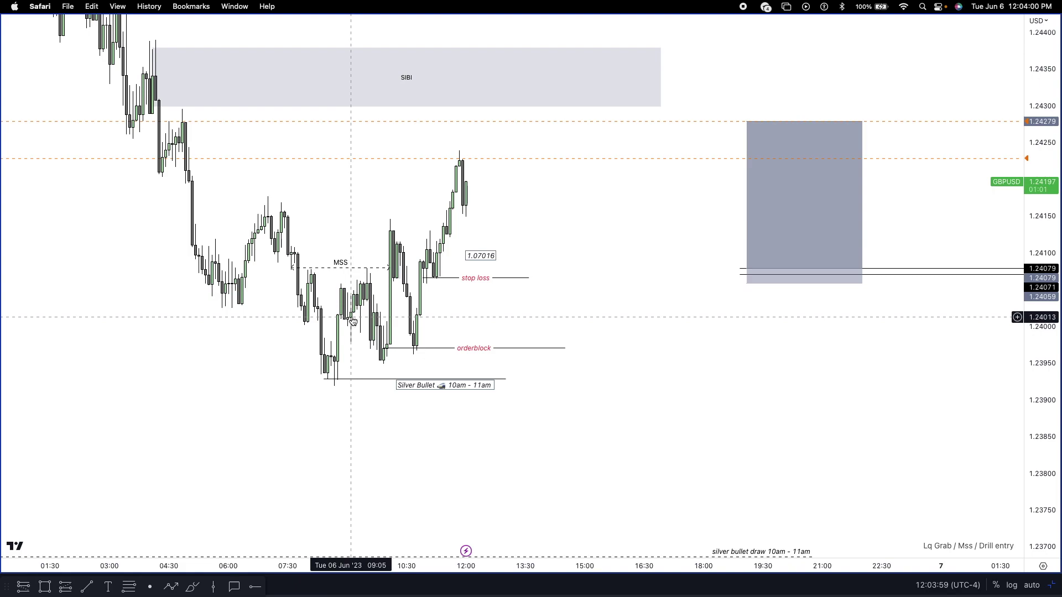
click(310, 268)
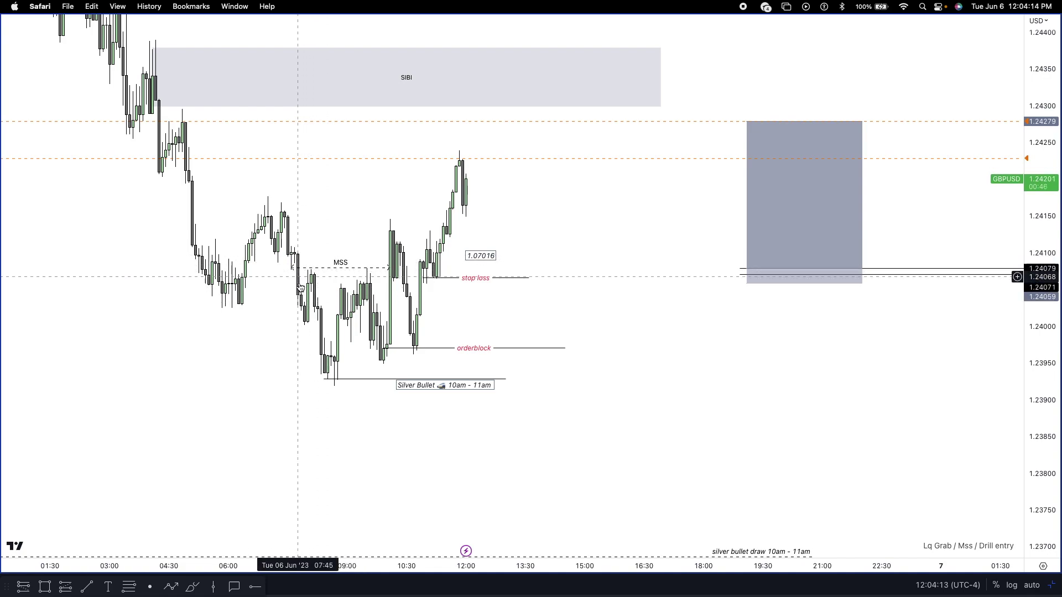
click(316, 269)
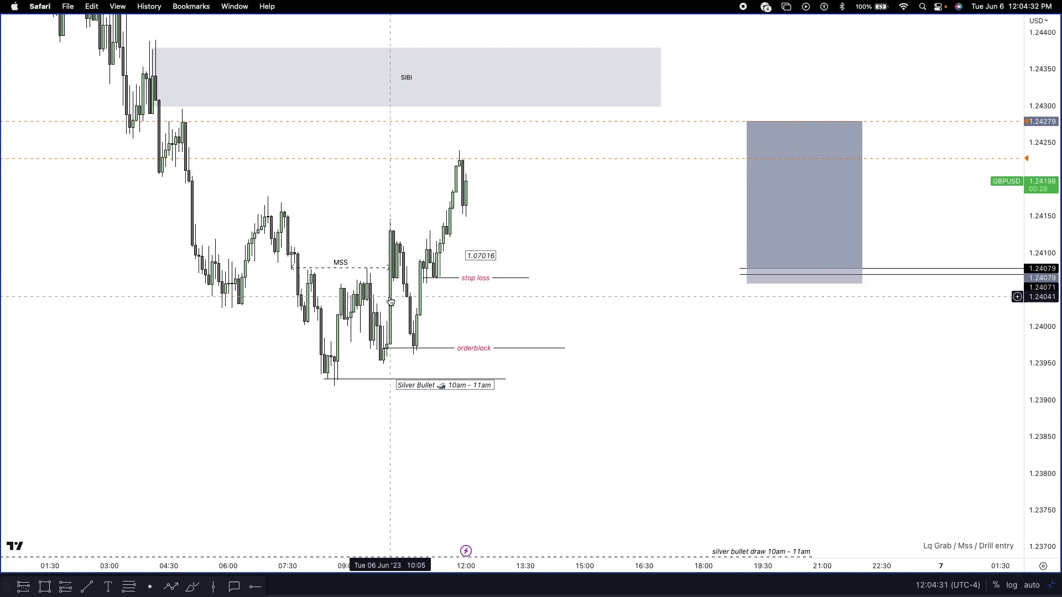
Delete the stray drawing on the 10:10 candles, undo once, then delete it again.
click(392, 259)
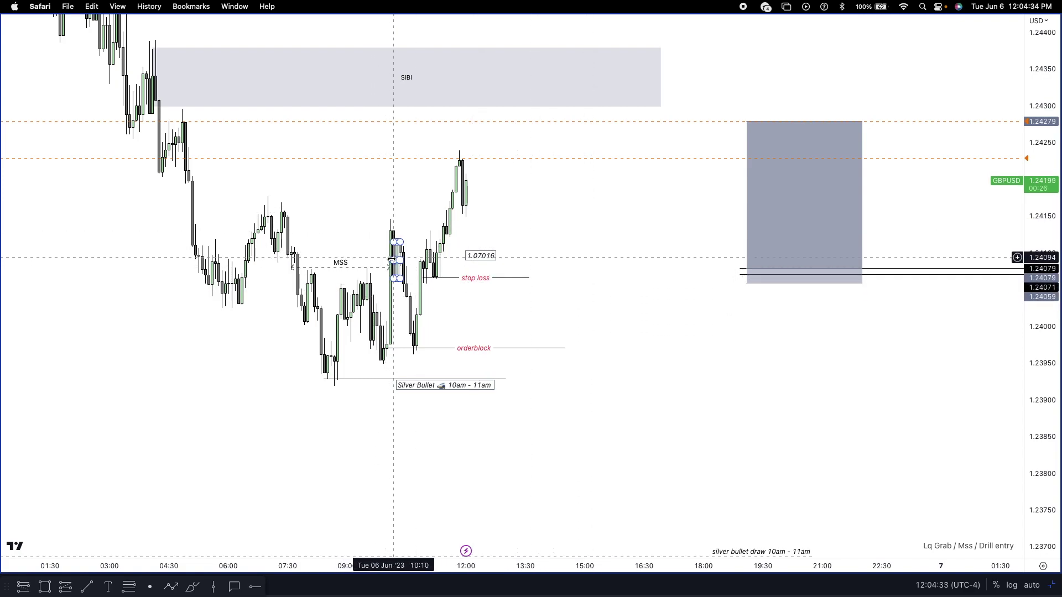
key(Delete)
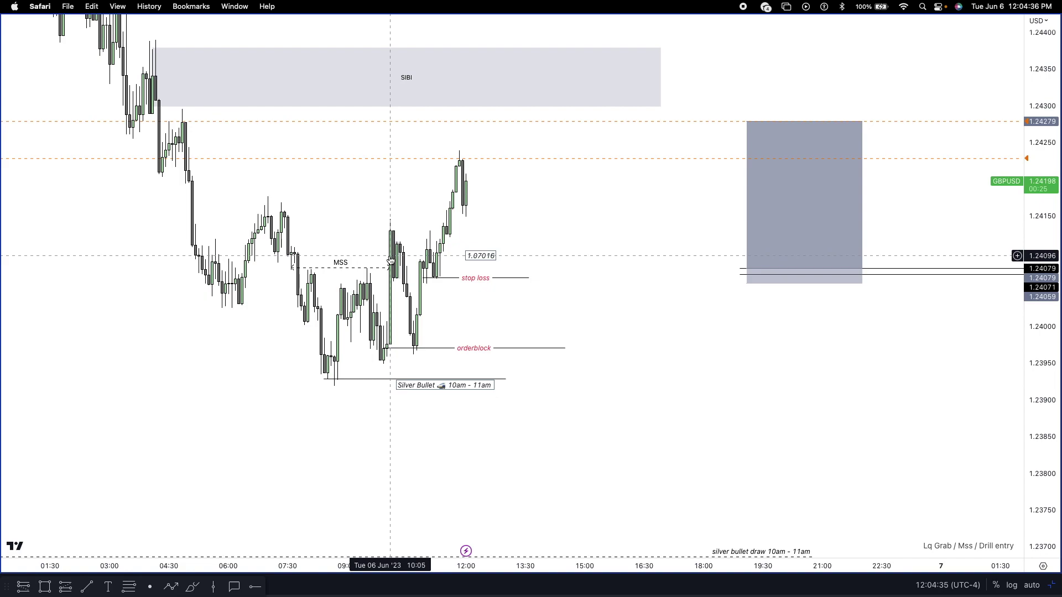
key(super+z)
key(Delete)
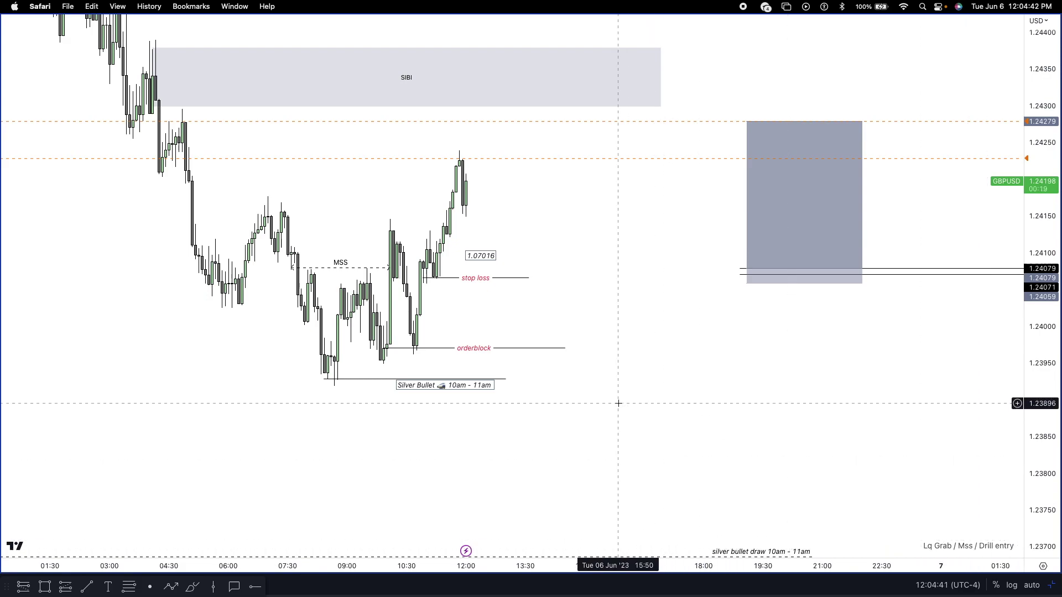
scroll(625, 392, right, 1)
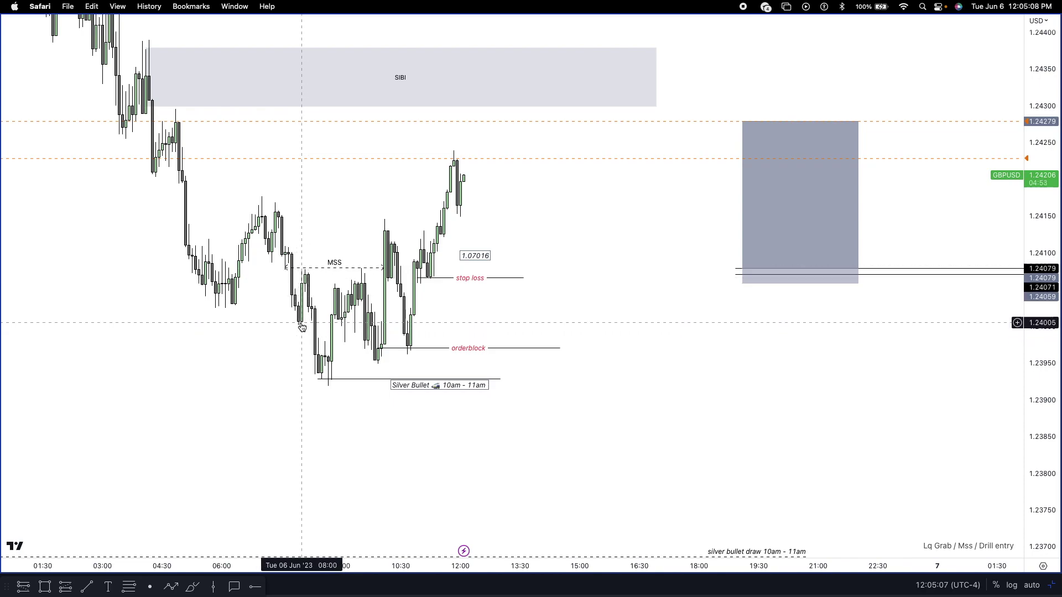
Start a shaded box over the MSS candles, cancel it, and select then deselect the orderblock line.
key(alt+shift+r)
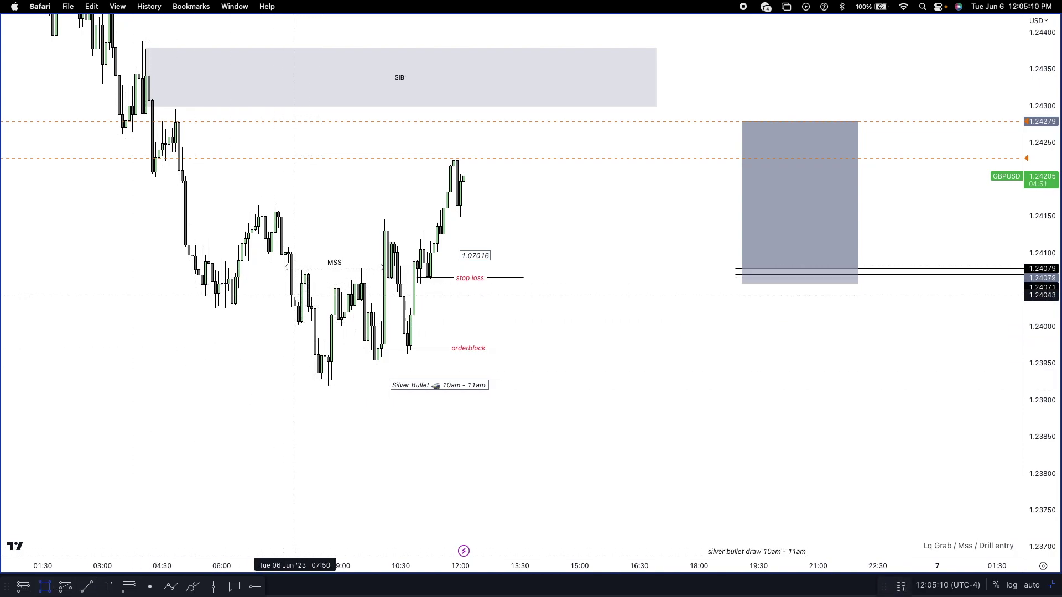
drag(294, 317, 430, 273)
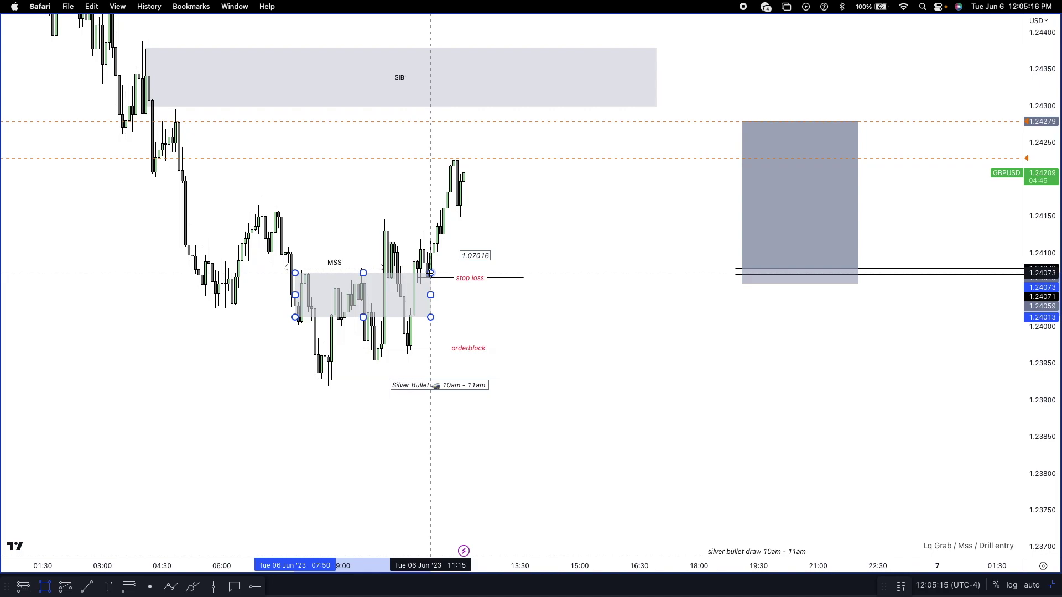
key(Escape)
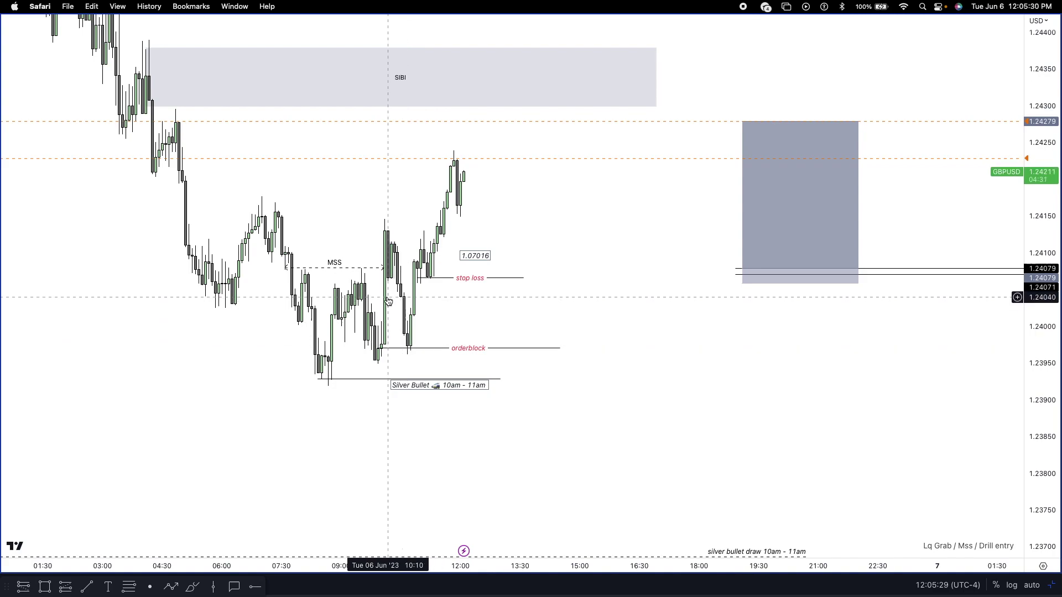
click(379, 349)
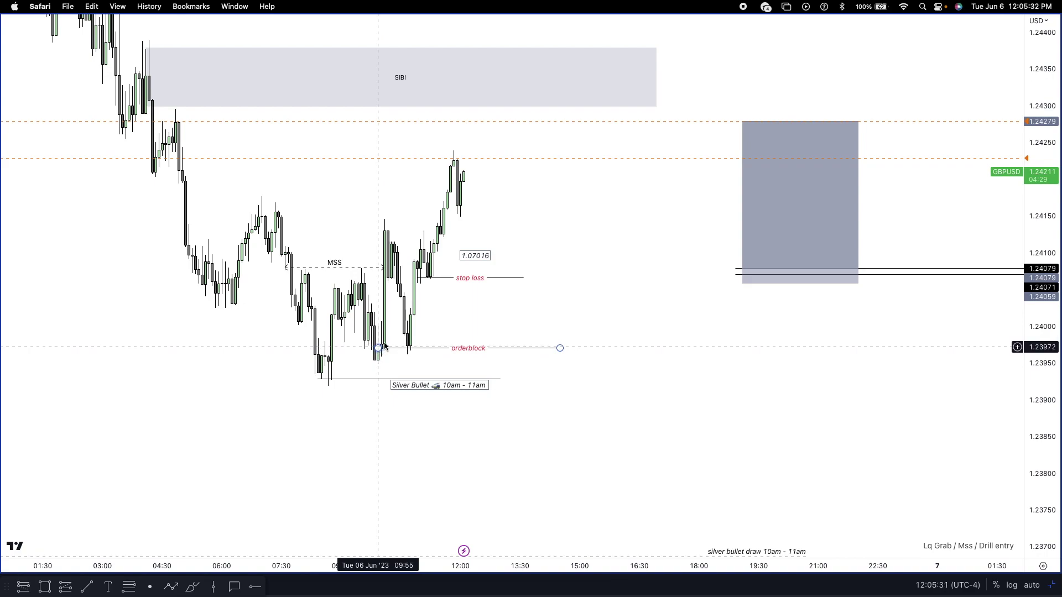
click(421, 276)
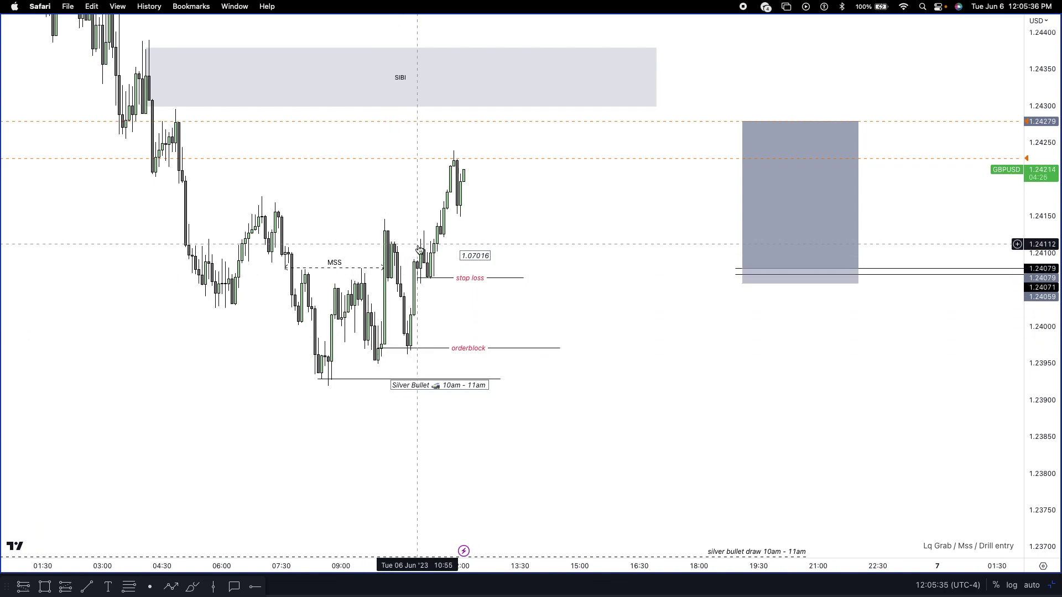
Draw the stop-loss zone rectangle from the 10:50 candles over the stop loss level.
click(45, 586)
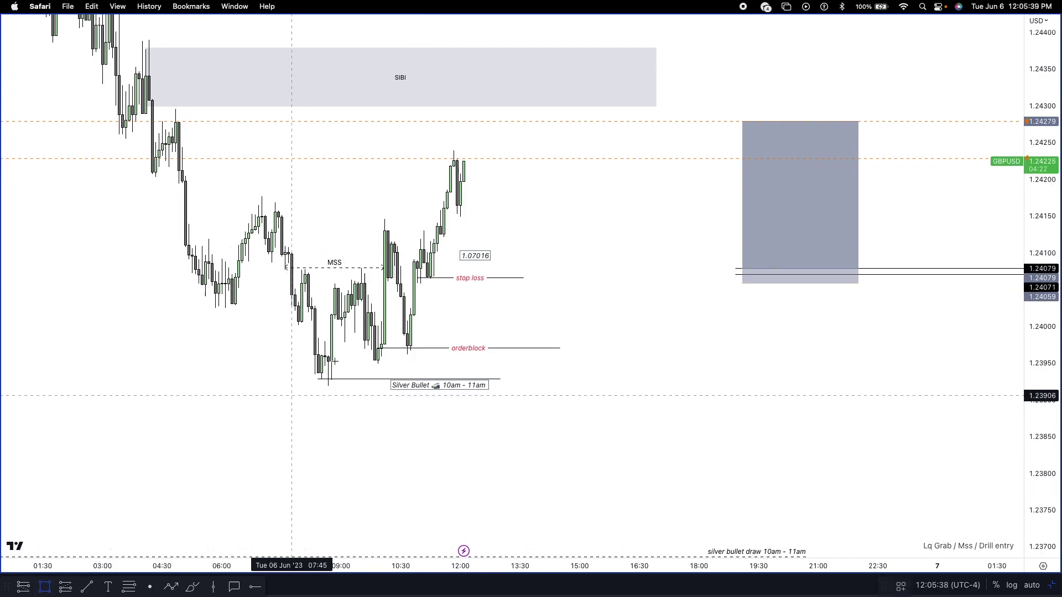
click(414, 269)
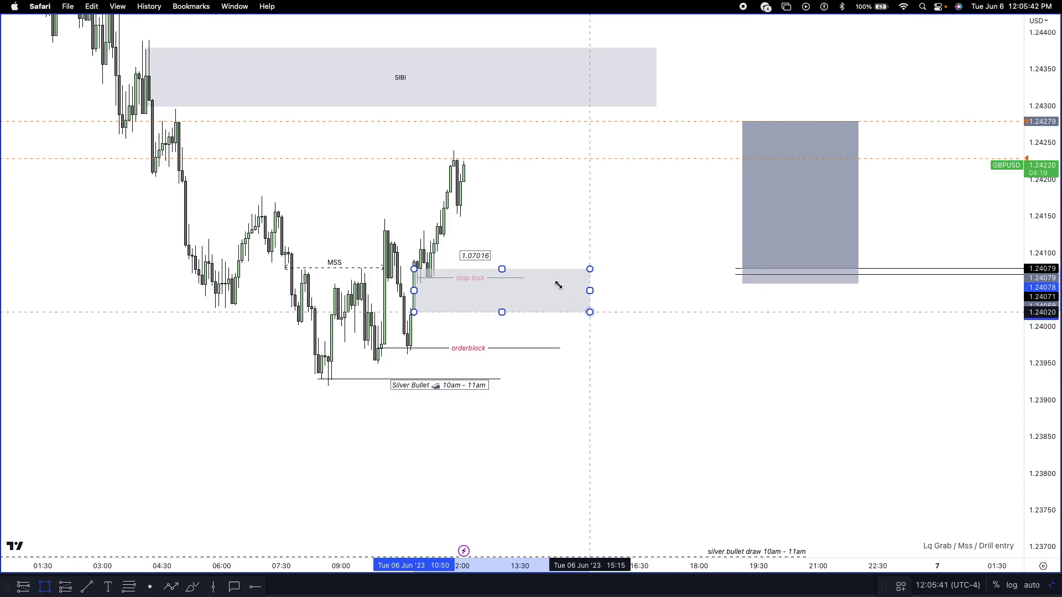
click(420, 257)
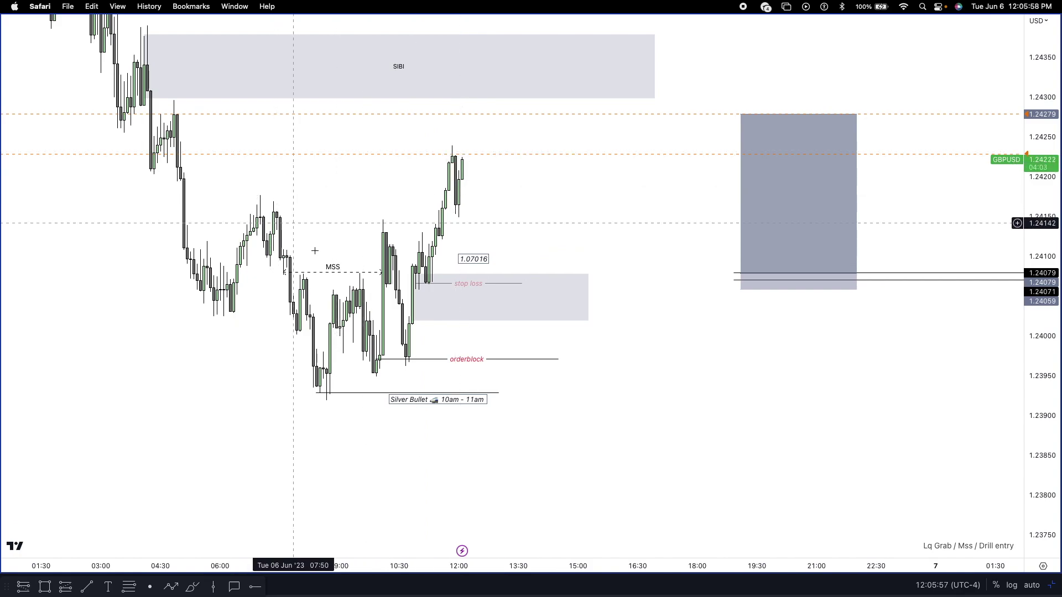
scroll(298, 243, down, 2)
click(86, 587)
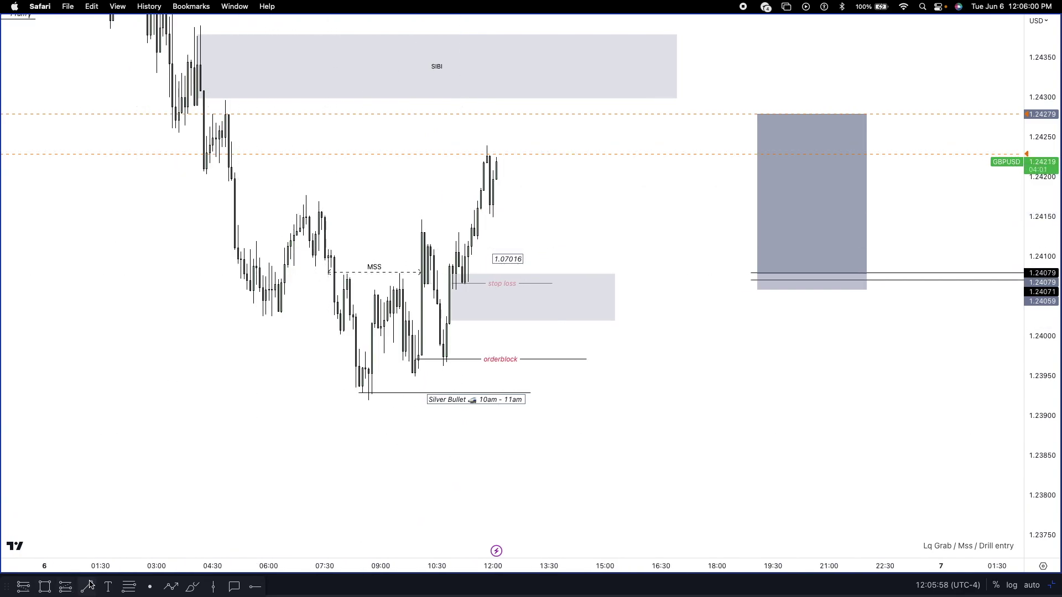
click(297, 194)
click(380, 193)
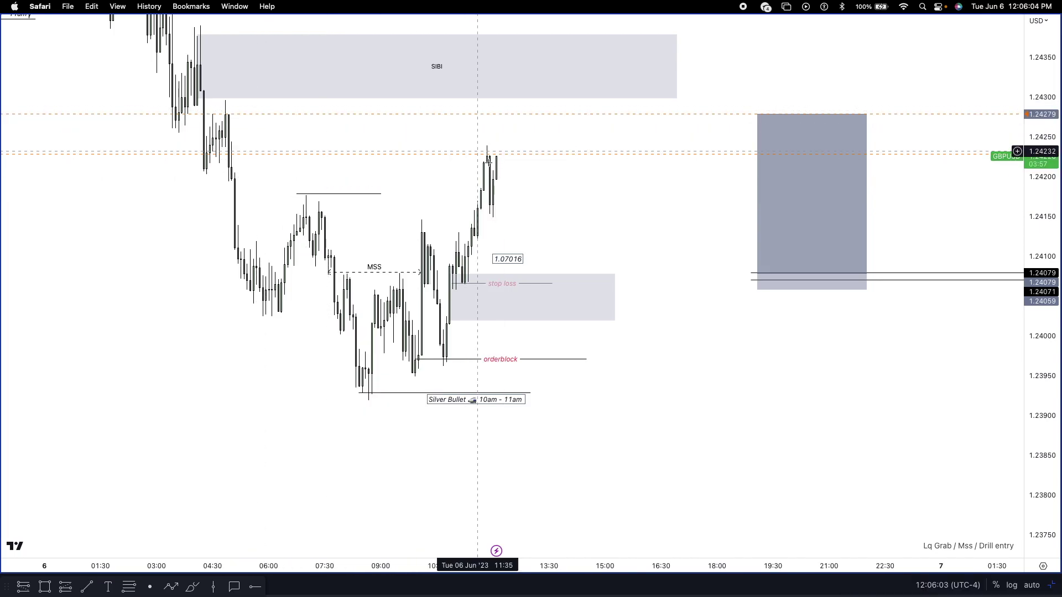
drag(1051, 297, 1051, 318)
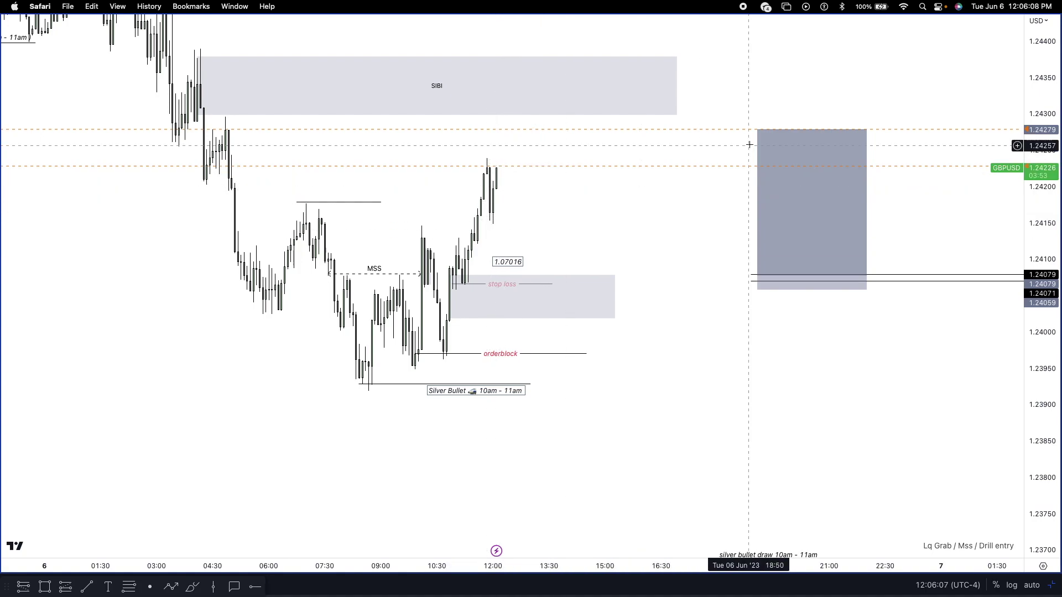
drag(542, 203, 540, 226)
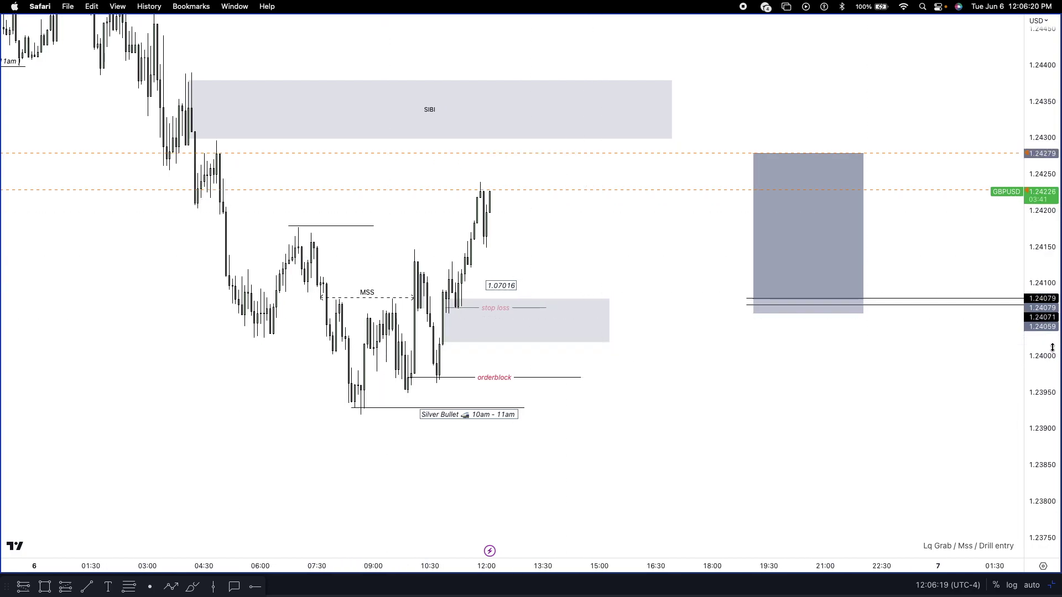
drag(1051, 346, 1052, 302)
scroll(398, 220, up, 1)
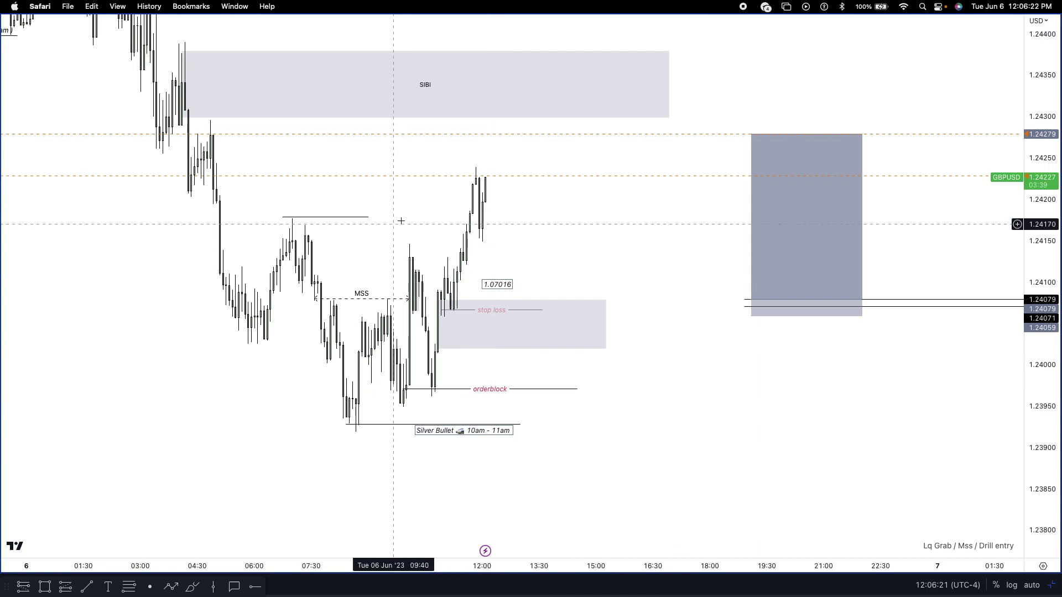
right_click(368, 217)
click(399, 468)
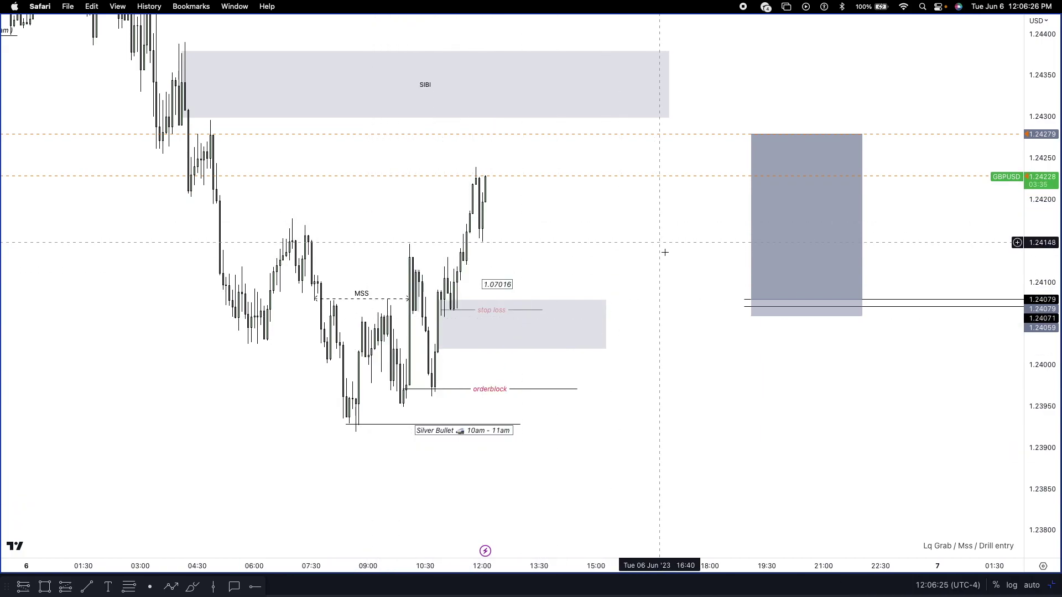